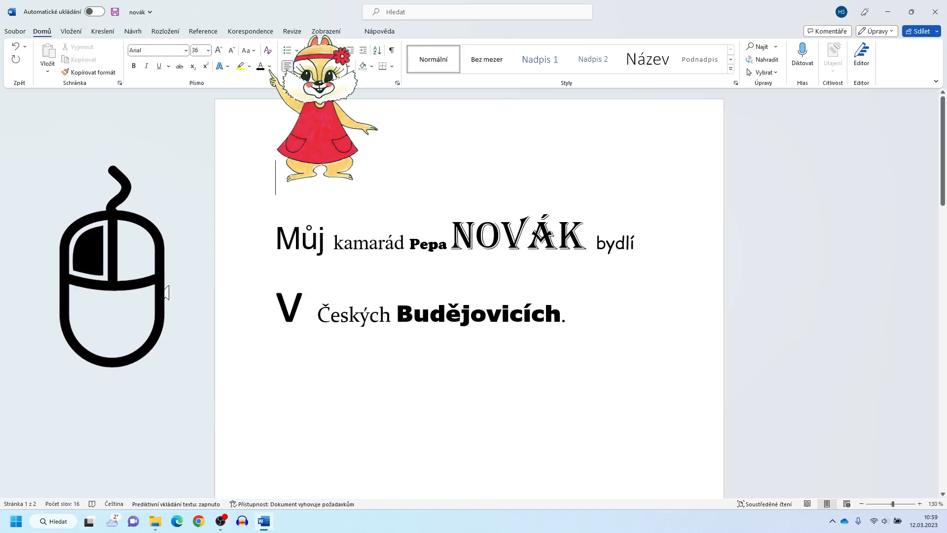
Step: Write "Ahoj" in red on the empty line above the first sentence
click(270, 66)
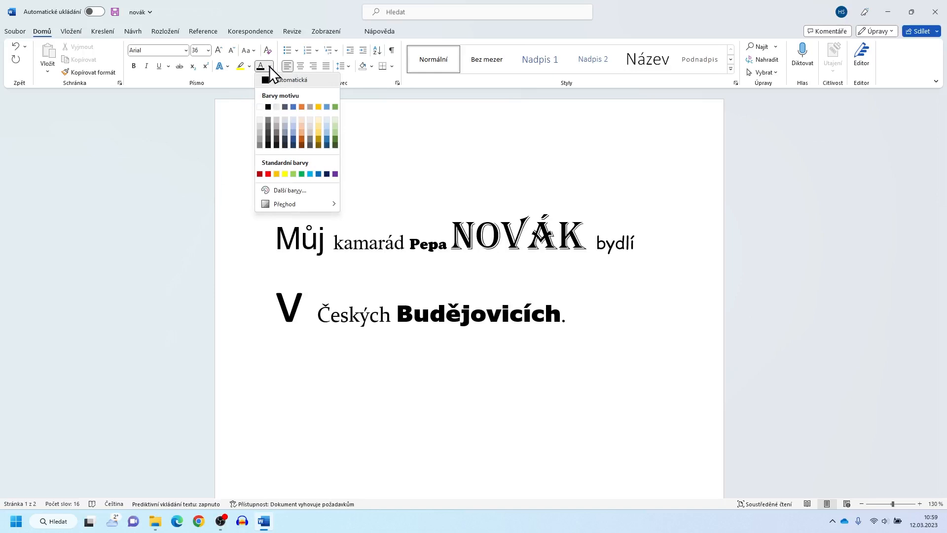
click(268, 174)
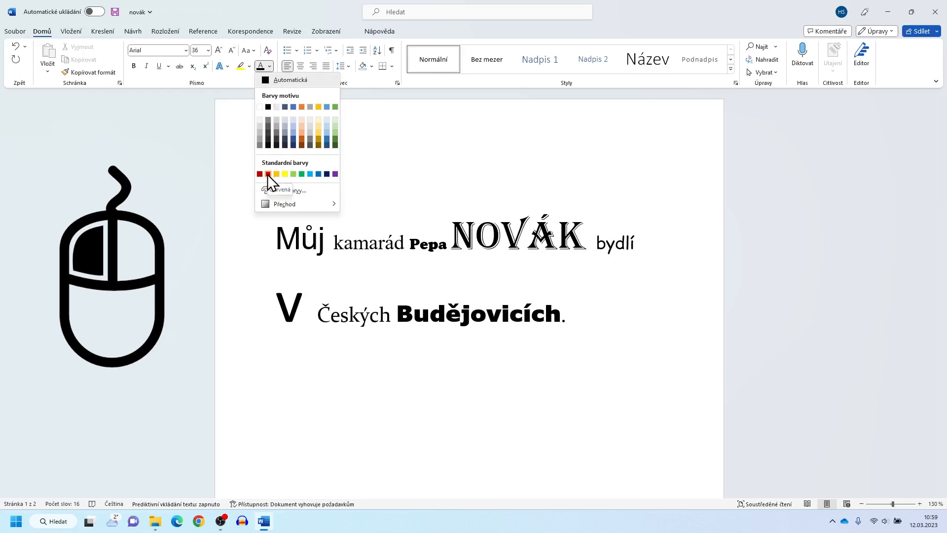
click(267, 174)
text(Ahoj)
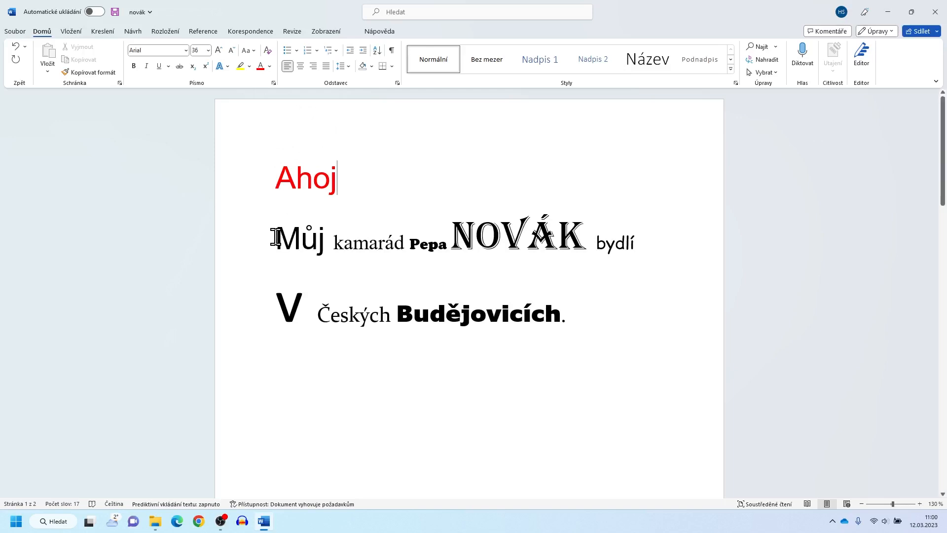
Step: Change the font colour of the word "Můj" to the standard light blue
drag(275, 237, 326, 247)
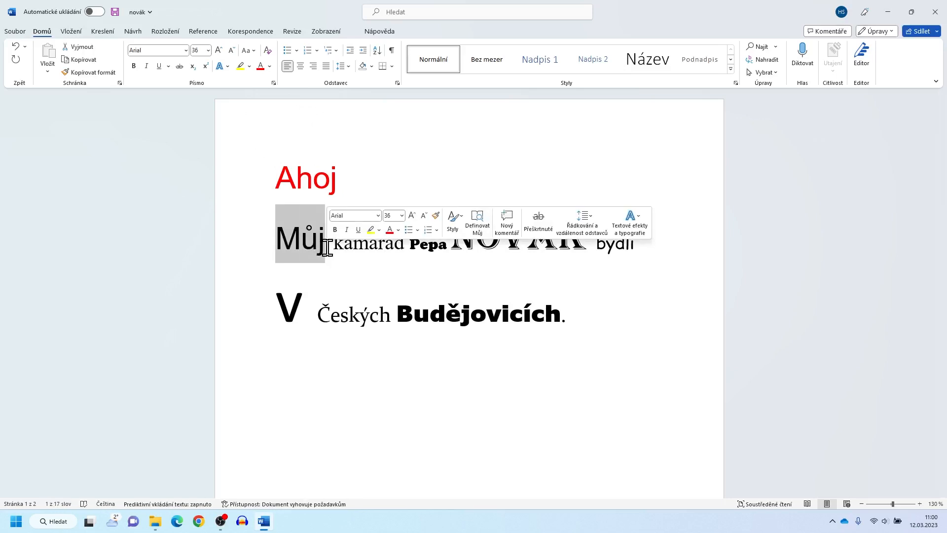
click(398, 230)
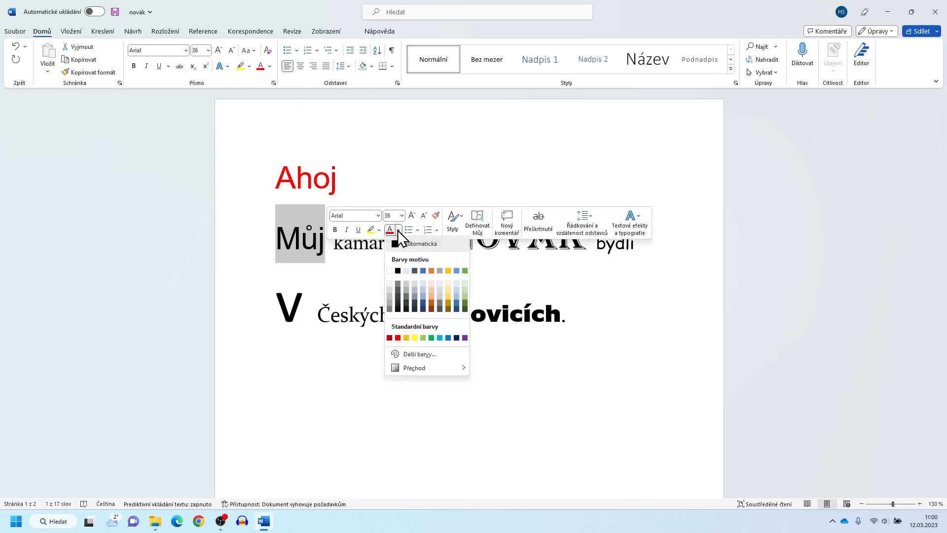
click(439, 337)
click(578, 315)
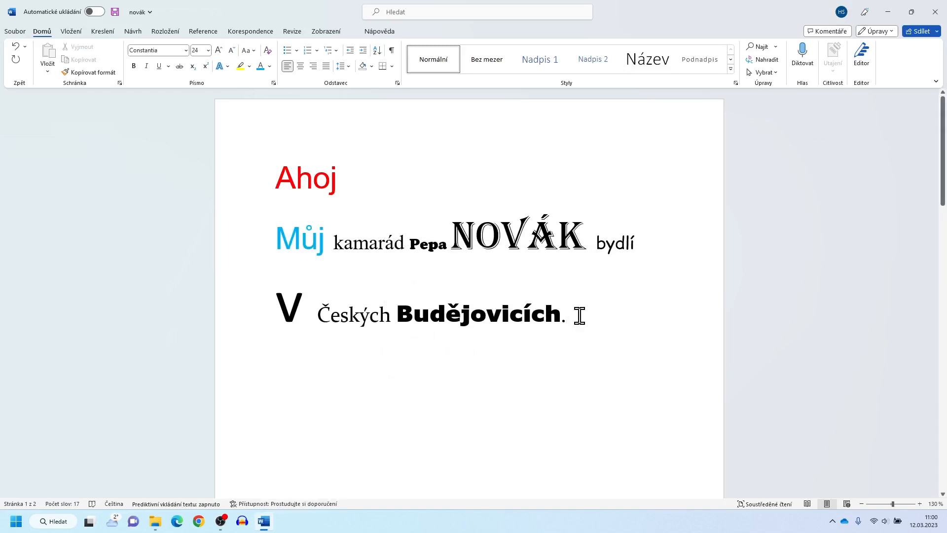
Step: Colour "kamarád" and the friend's full name after it in standard purple, and save the document
drag(335, 241, 578, 254)
click(644, 228)
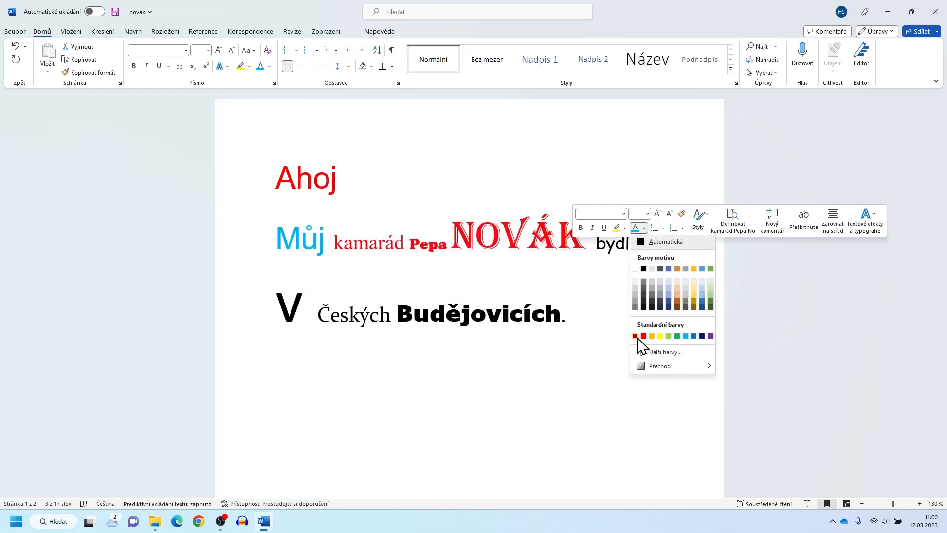
click(711, 335)
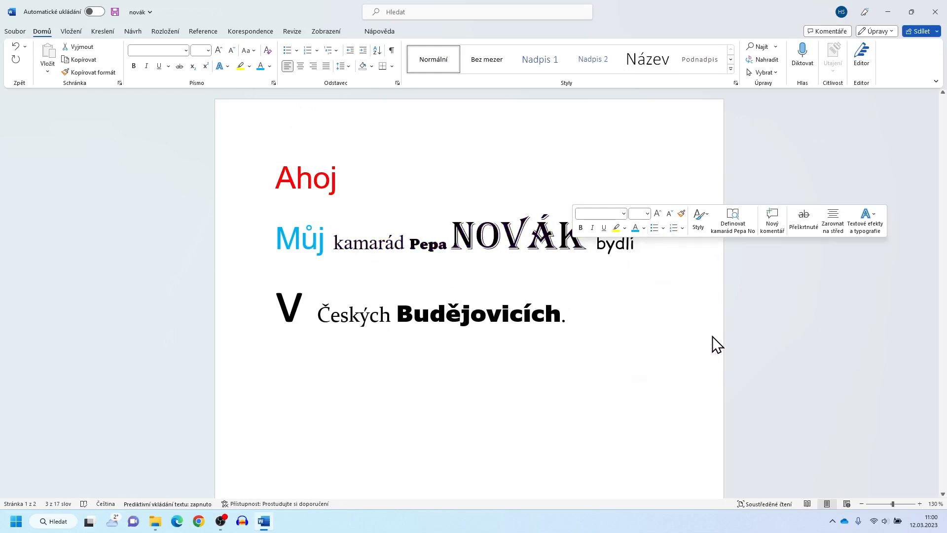
click(598, 314)
key(ctrl+s)
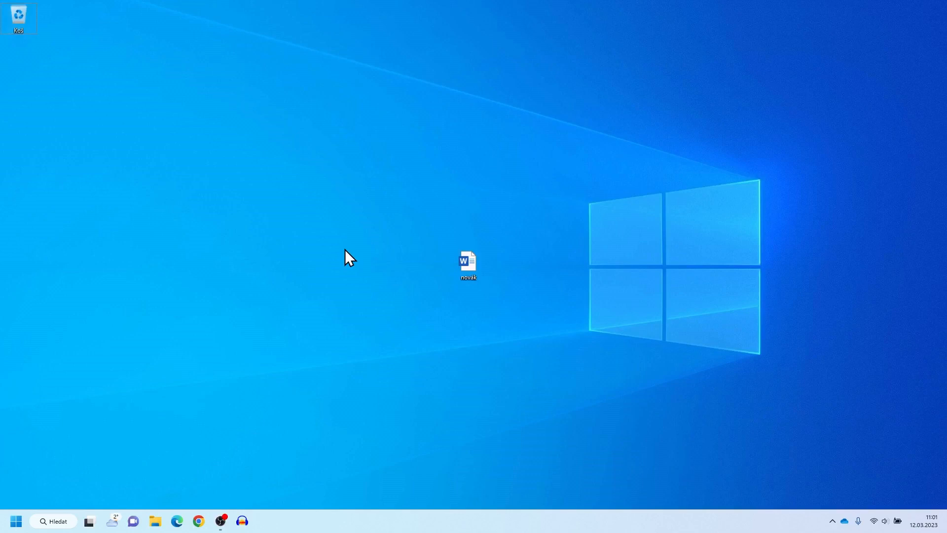
Step: Create a new Word document on the desktop, name it "předměty" and open it
right_click(345, 250)
mouse_move(396, 311)
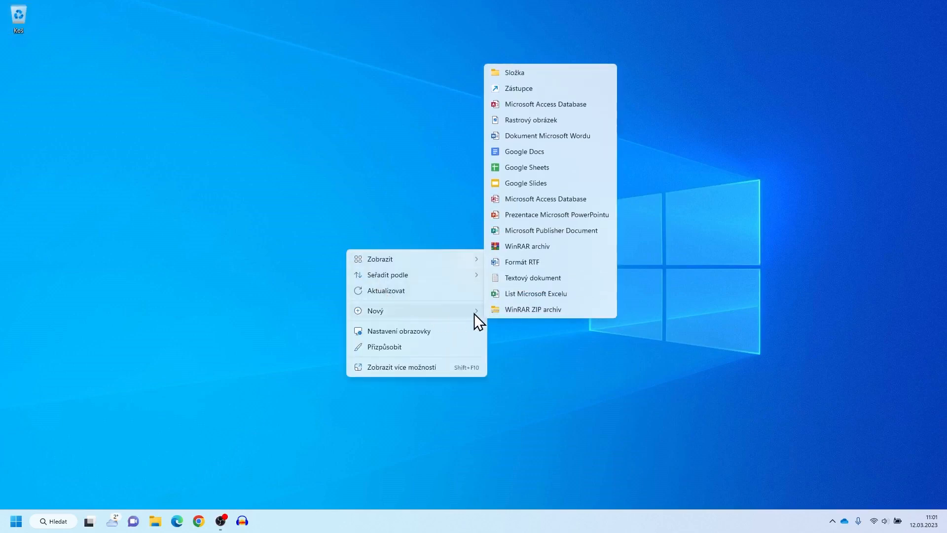
click(566, 137)
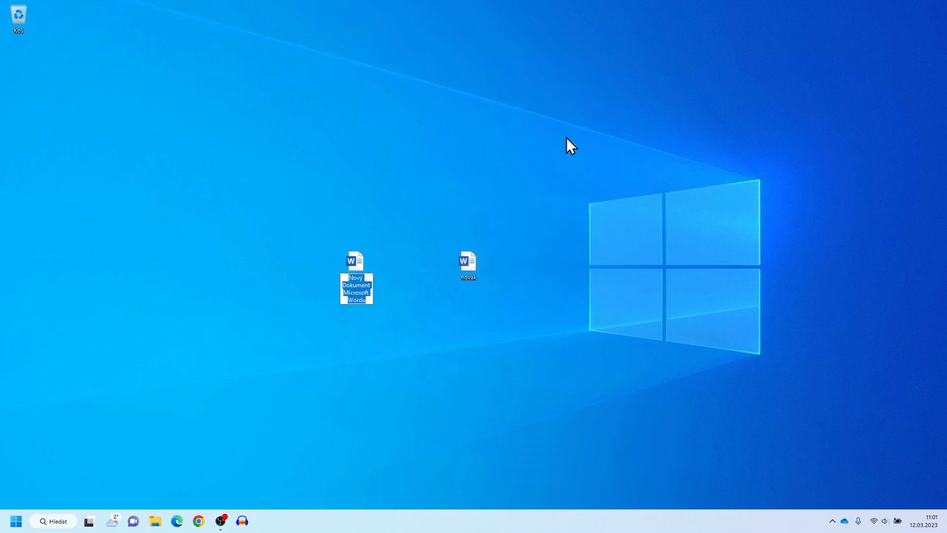
text(předměty)
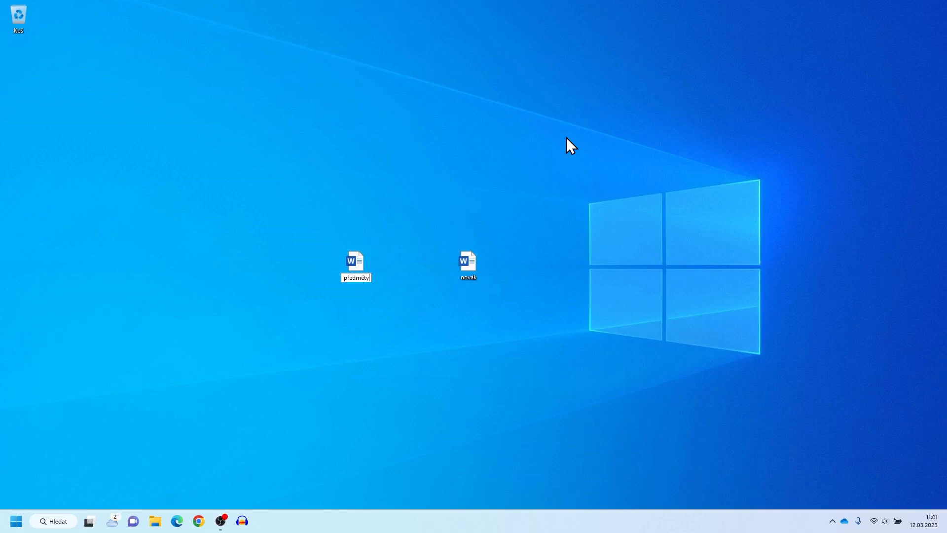
key(Return)
double_click(361, 266)
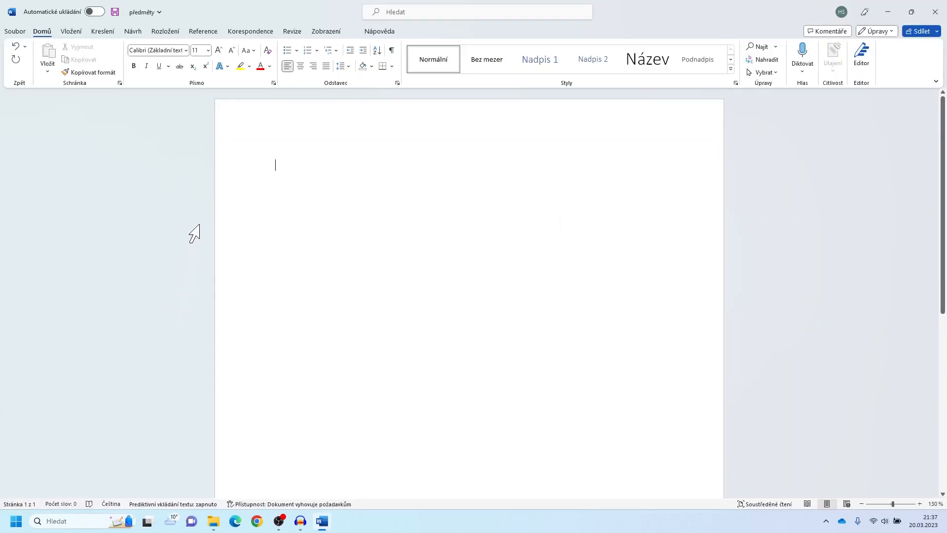
Step: Write in size 28: "český jazyk, anglický jazyk, matematika, informatika, přírodověda, vlastivěda, hudební výchova, výtvarná výchova, tělesná výchova"
click(208, 50)
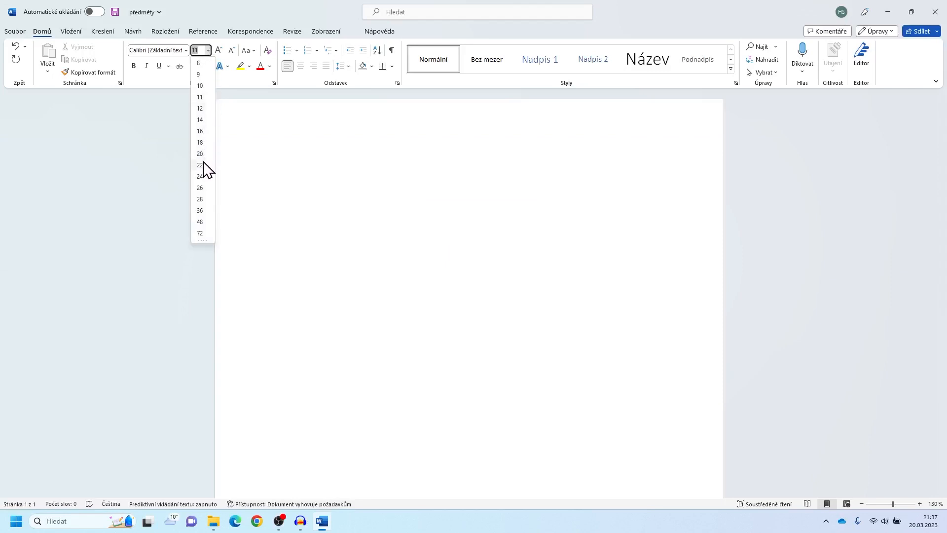
click(200, 199)
text(česk)
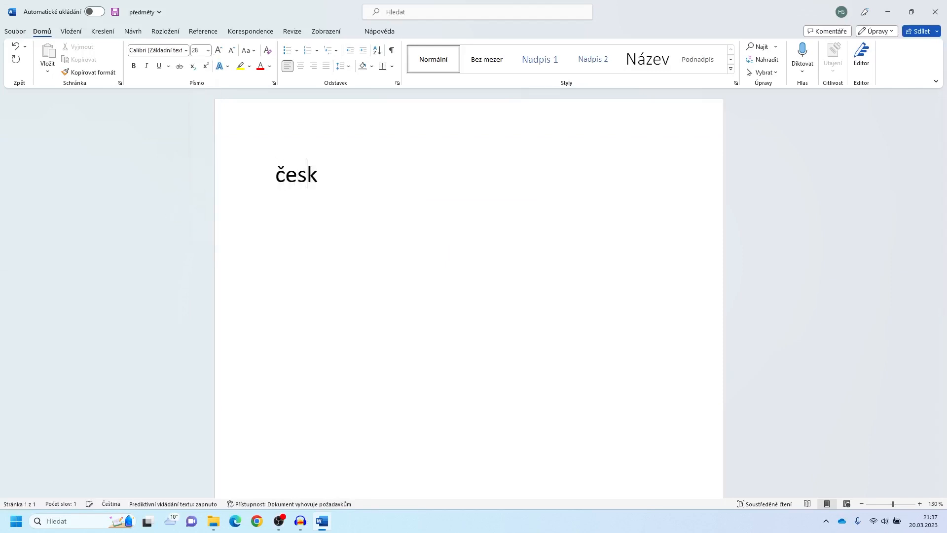
text(ý jazyk, )
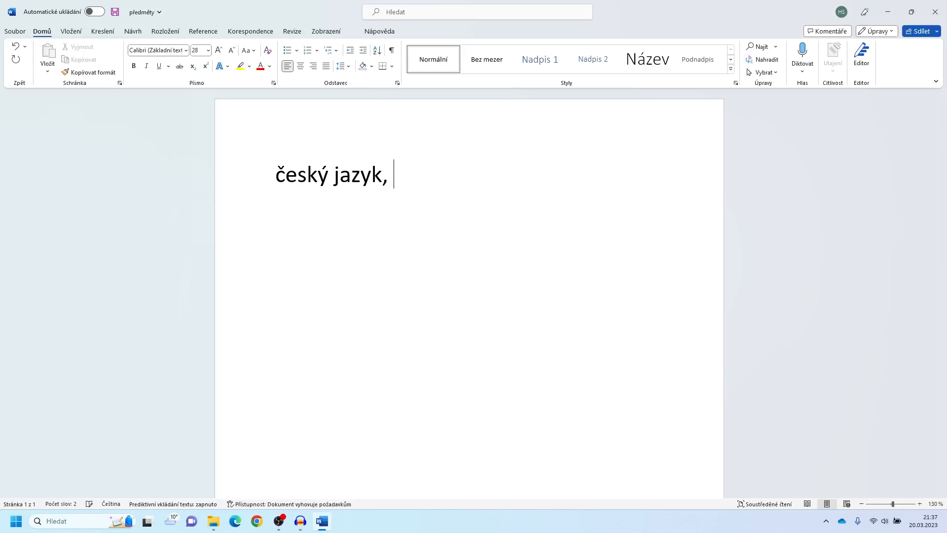
text(anglický)
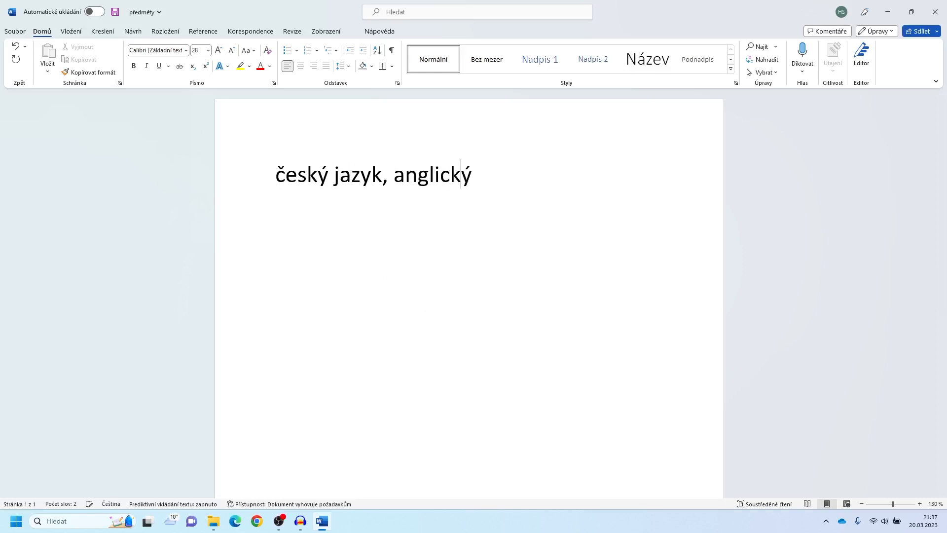
text( jazyk, matematika, informatika,)
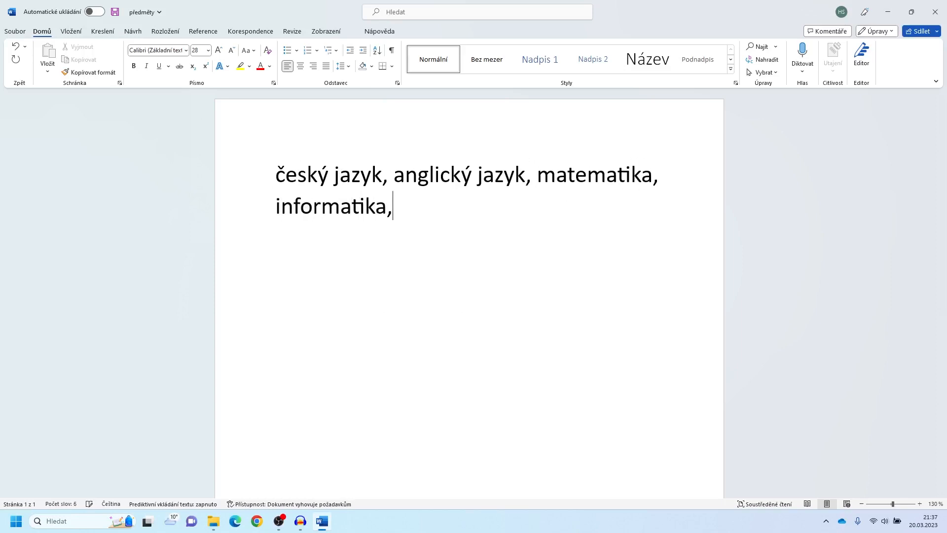
text( přírodověda, vlastivěda, )
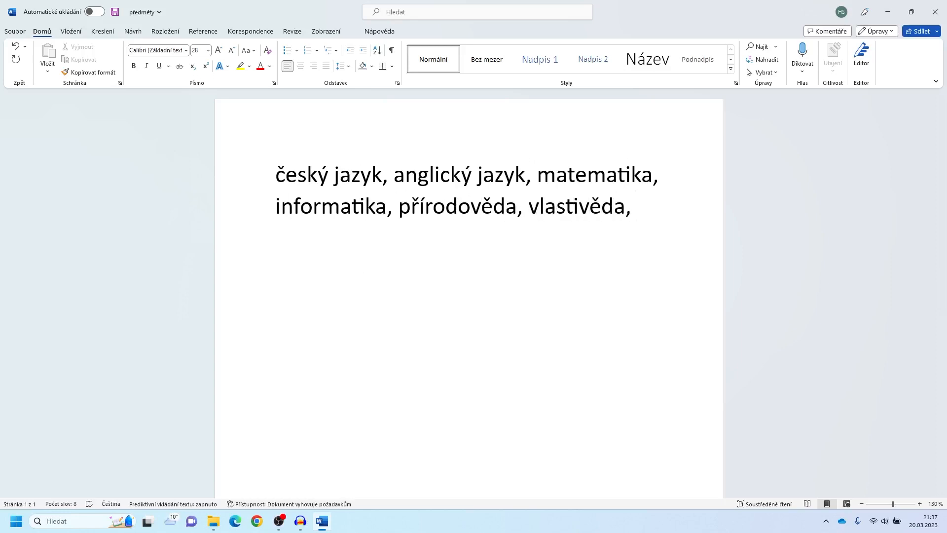
text(hudební výchova, výtvarná výchova, tělesná výchova)
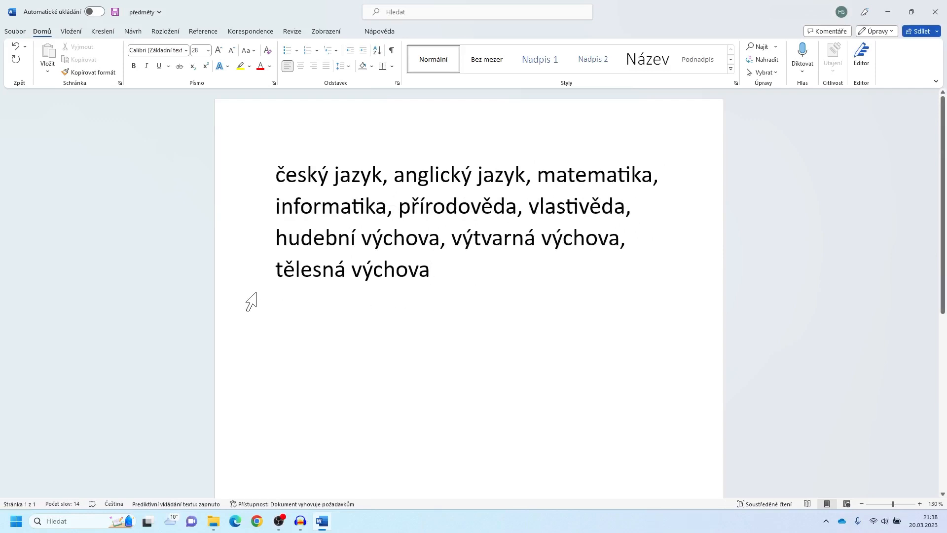
Step: Make the word "informatika" bold
drag(275, 206, 383, 207)
click(390, 191)
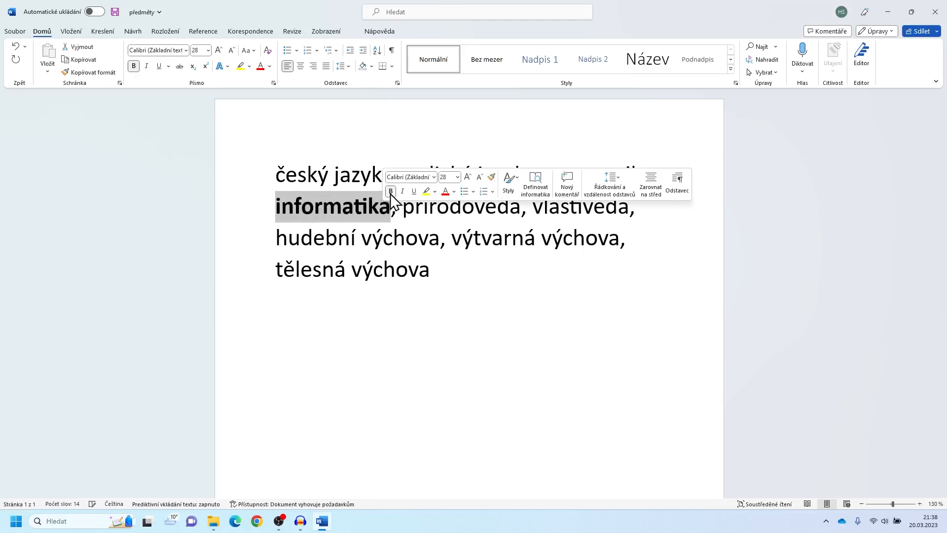
click(452, 268)
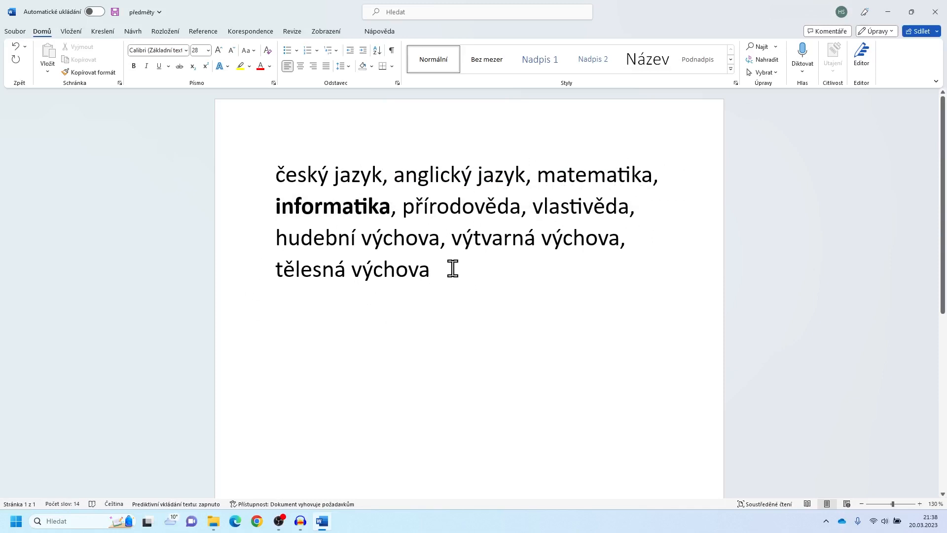
Step: Set the words "český jazyk" in italics
drag(280, 174, 381, 182)
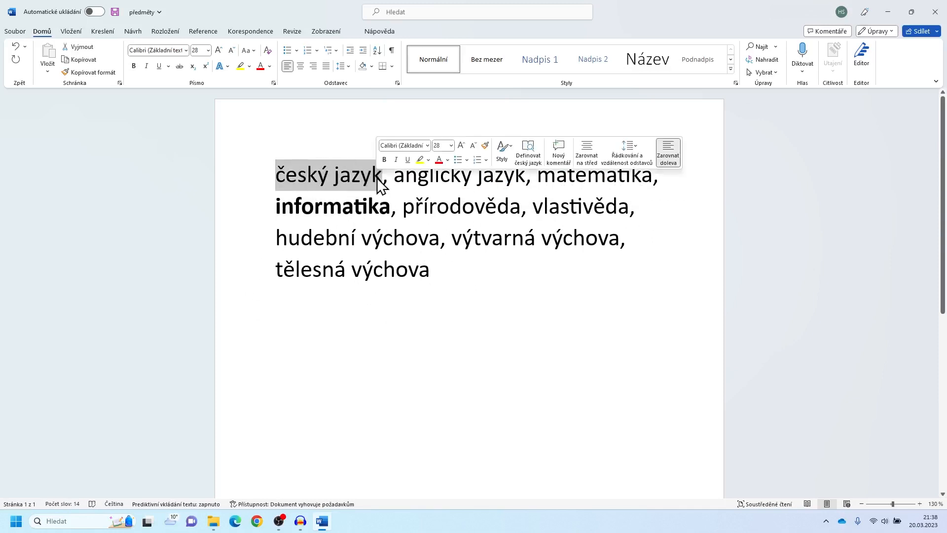
click(397, 159)
click(465, 268)
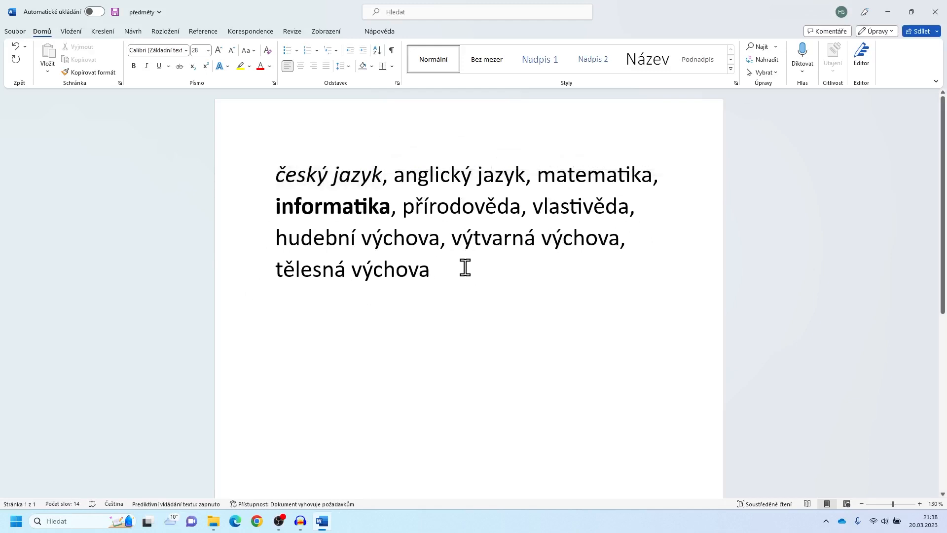
Step: Underline the words "přírodověda" and "vlastivěda", and save the document
drag(403, 207, 519, 208)
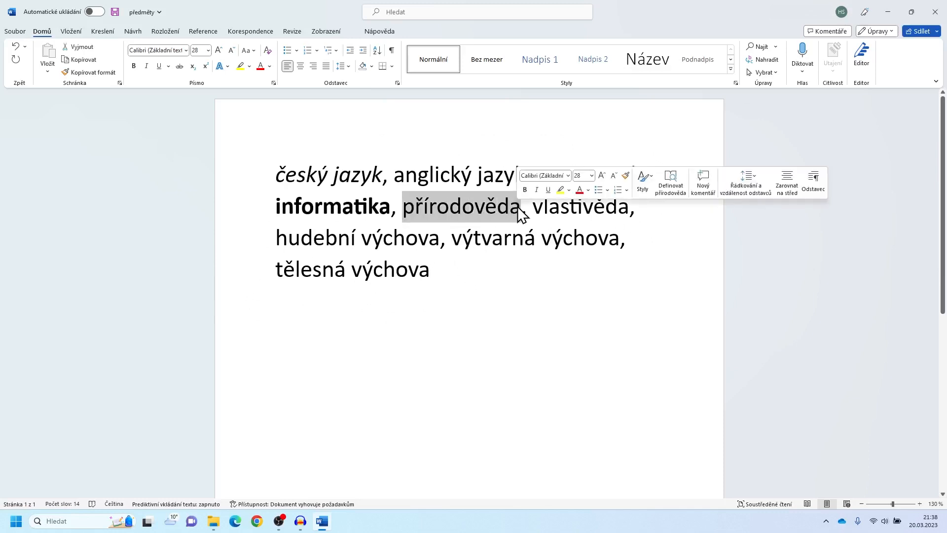
click(548, 190)
drag(532, 207, 629, 209)
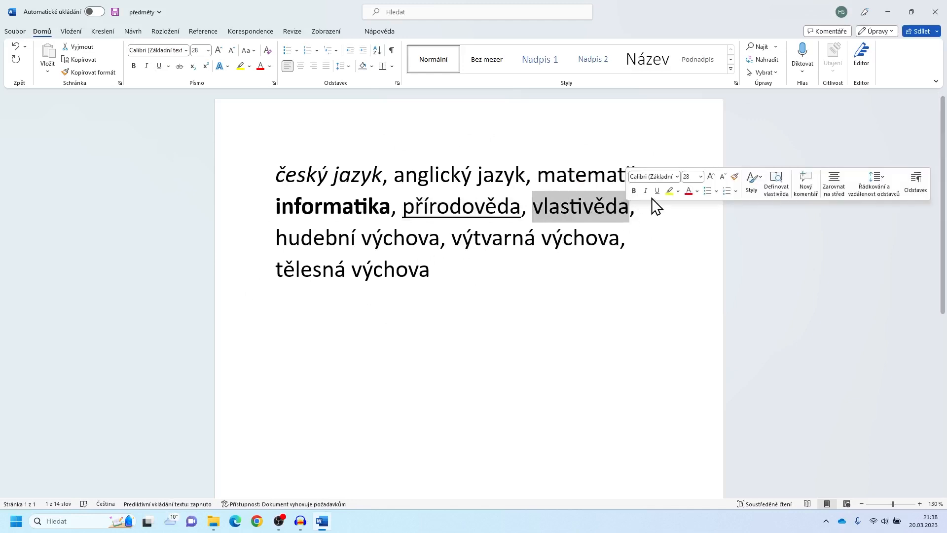
click(537, 269)
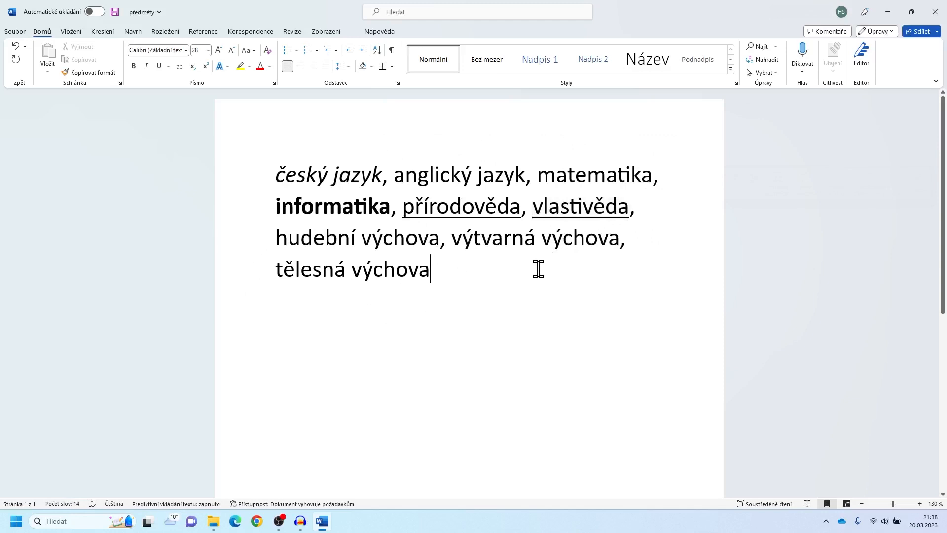
click(119, 15)
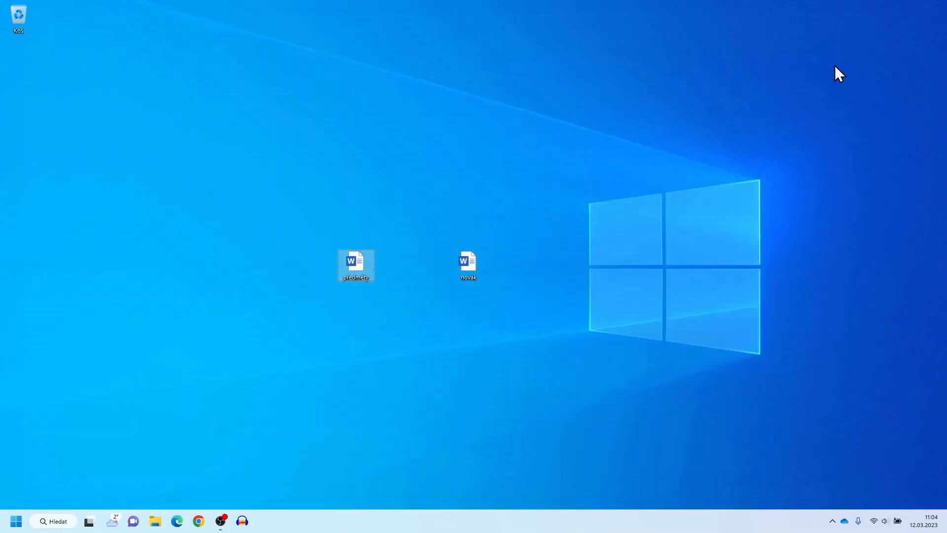
Step: Create a new Word document on the desktop, name it "ovoce" and open it
right_click(405, 205)
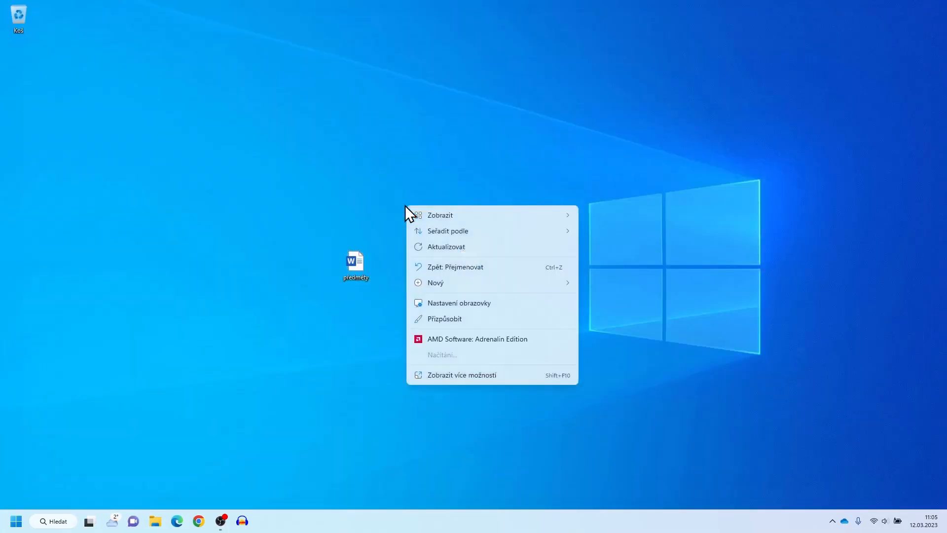
mouse_move(441, 282)
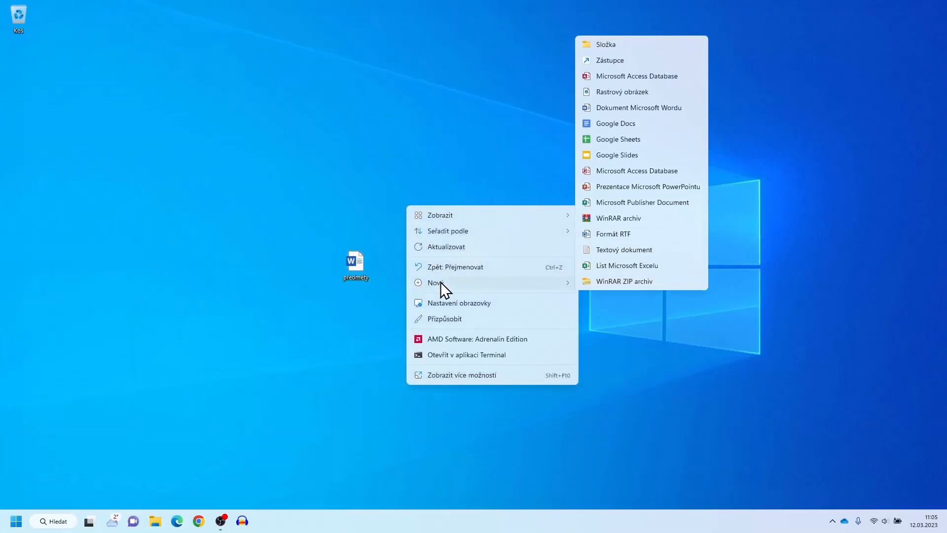
click(608, 111)
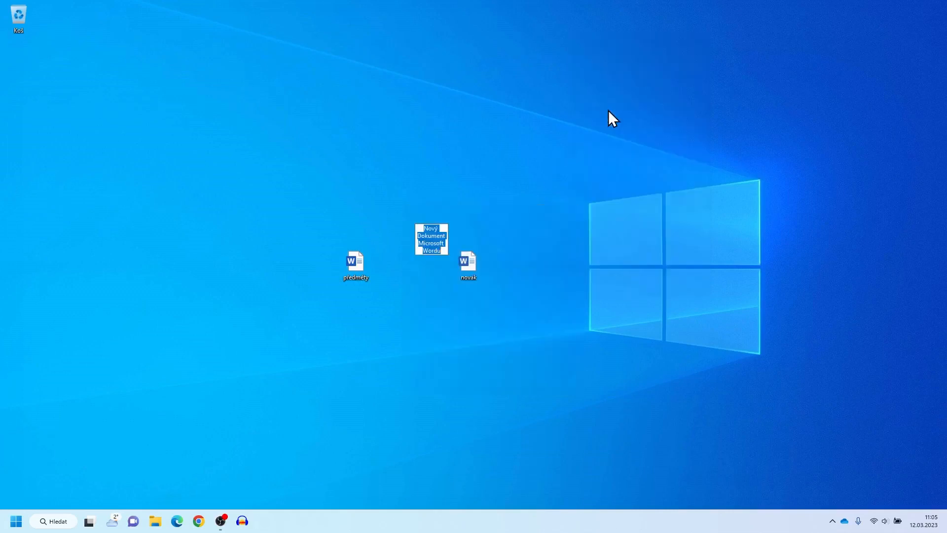
text(ovoce)
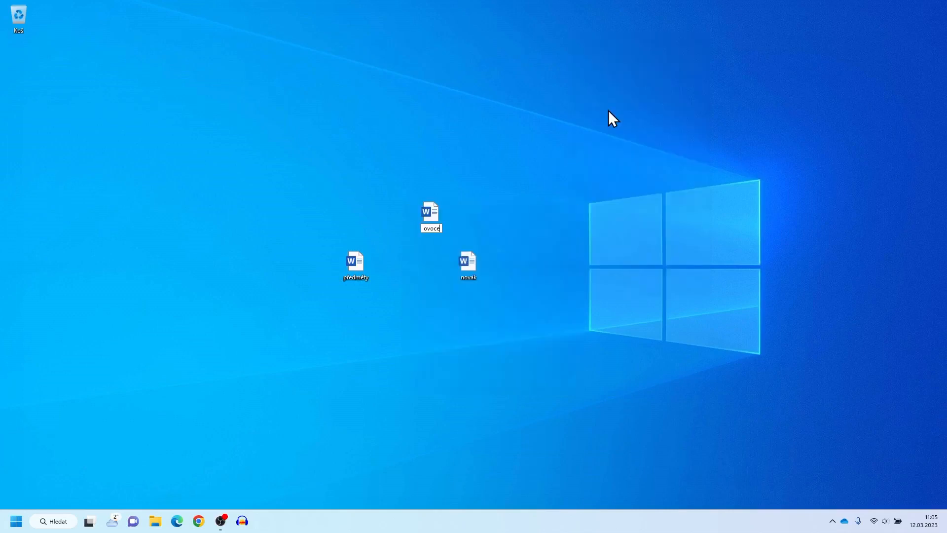
key(Return)
double_click(434, 216)
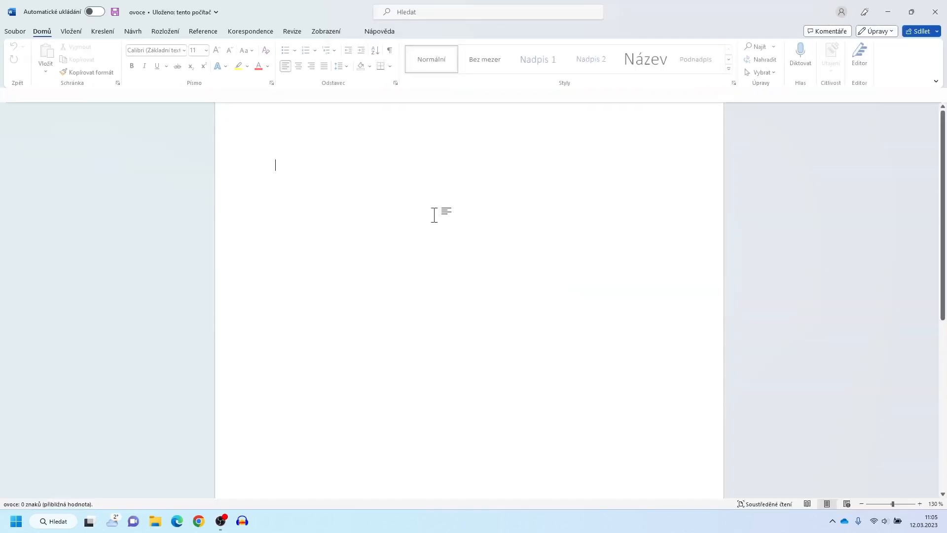
Step: Write "Jablko" on the first line in an enlarged, heavy sans-serif font coloured red
click(187, 50)
click(178, 124)
click(208, 50)
click(205, 195)
click(269, 66)
click(265, 174)
text(Jablko)
key(Return)
Step: Write "Banán" below "Jablko" in the Elephant font, size 20, coloured light gold
click(186, 50)
click(175, 160)
click(208, 50)
click(199, 153)
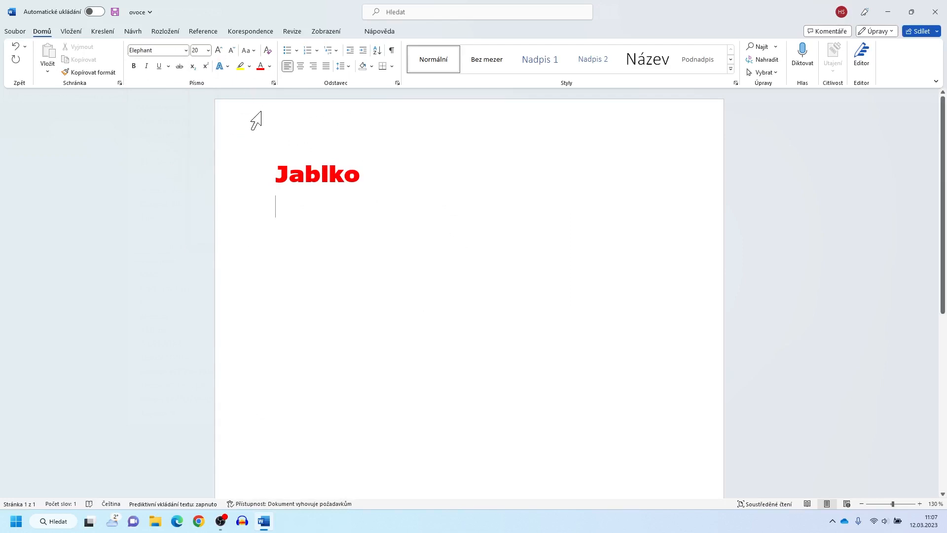
click(270, 66)
click(320, 134)
text(Banán)
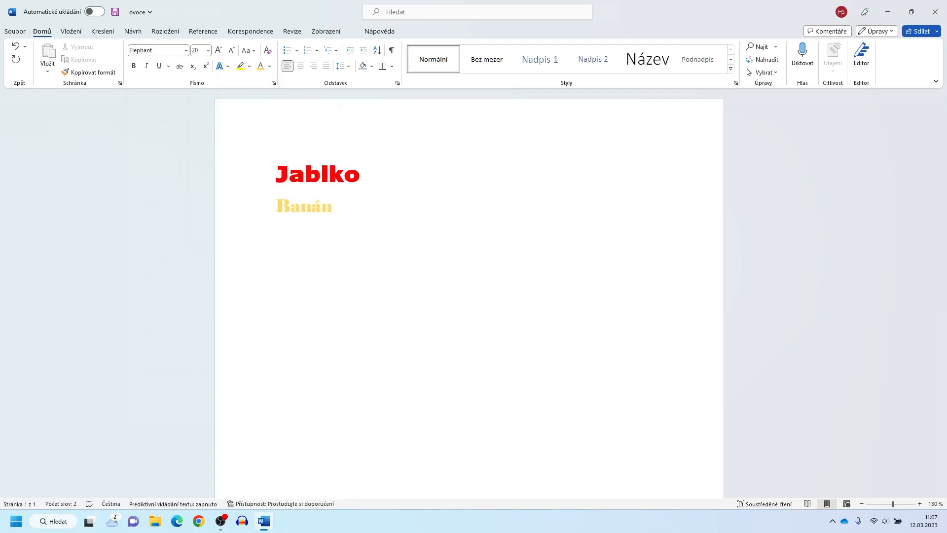
Step: Write "Hruška" below "Banán" in the Algerian font, size 48, coloured light green
click(186, 50)
click(179, 190)
click(208, 50)
click(199, 211)
click(269, 66)
click(293, 174)
text(Hruška)
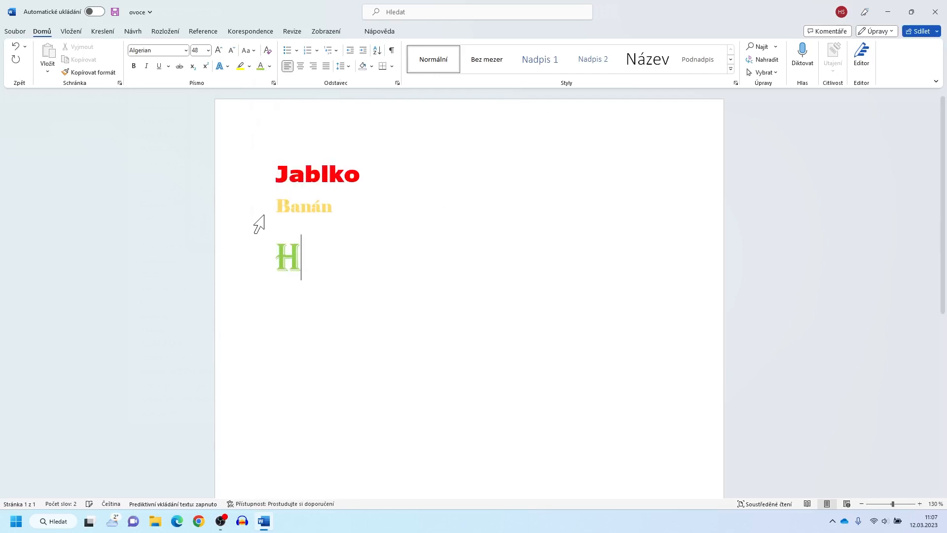
key(Return)
Step: Write "Pomeranč" below "Hruška" in Times New Roman, size 26, coloured standard orange
click(186, 49)
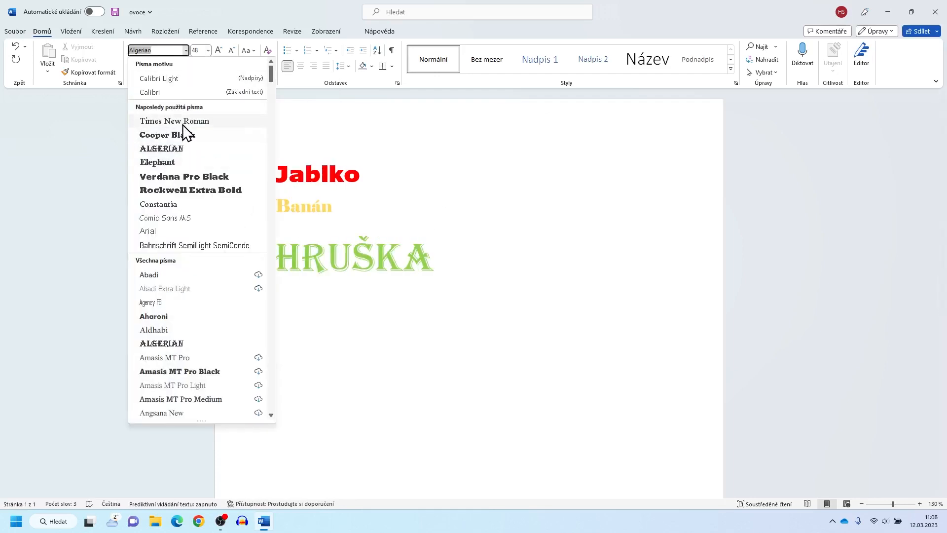
click(175, 121)
click(208, 50)
click(202, 192)
click(270, 66)
click(276, 170)
text(Pomeranč)
key(Return)
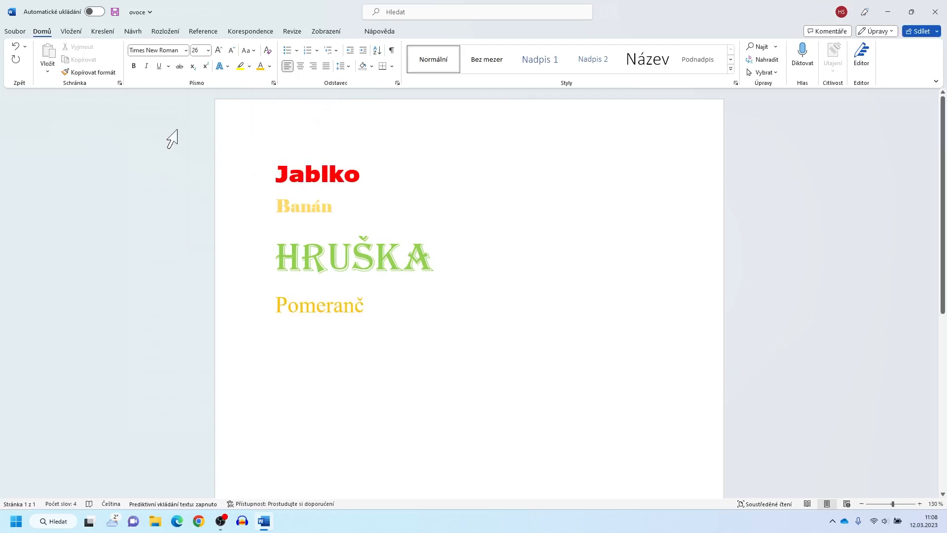
Step: Write "Švestka" on the last line in the Elephant font, size 16, coloured purple, and save and close the document
click(186, 50)
click(157, 161)
click(208, 50)
click(203, 148)
click(270, 66)
click(336, 174)
text(Švestka)
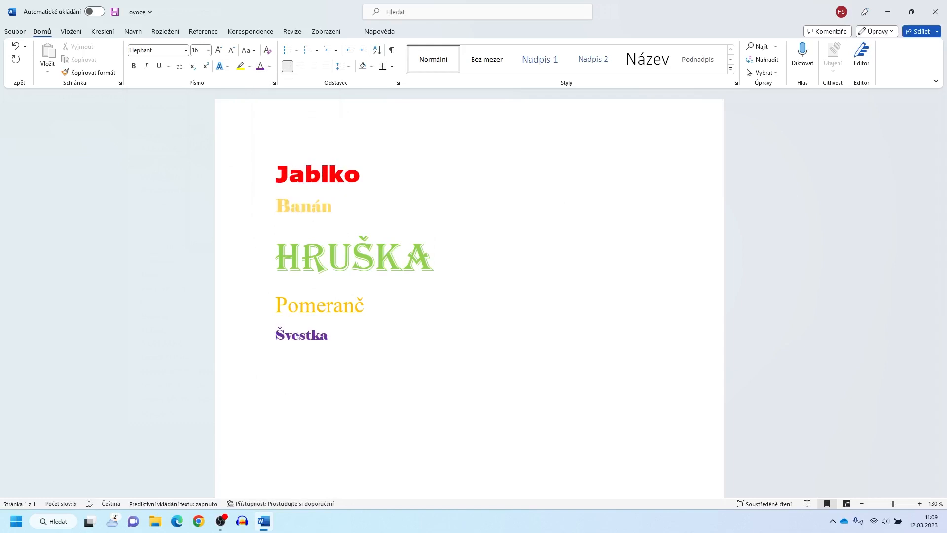
click(117, 14)
click(935, 12)
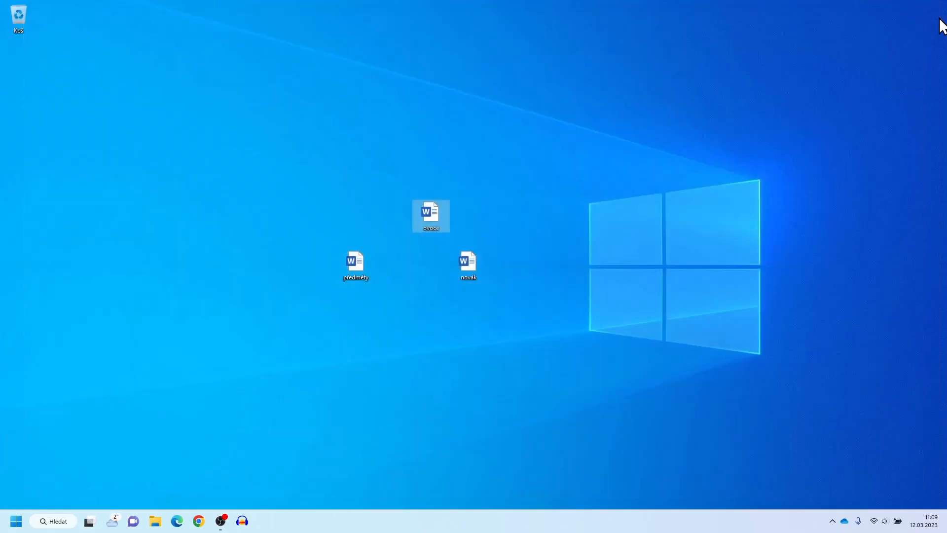